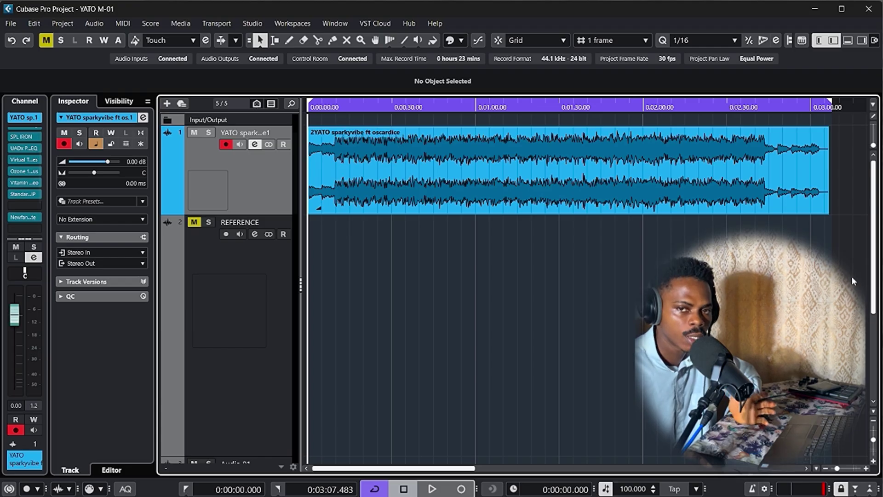
Open the YATO track's channel settings and play the song with its mastering inserts bypassed.
{"action": "left_click", "coordinate": [254, 144]}
{"action": "left_click_drag", "start_coordinate": [247, 188], "coordinate": [225, 177]}
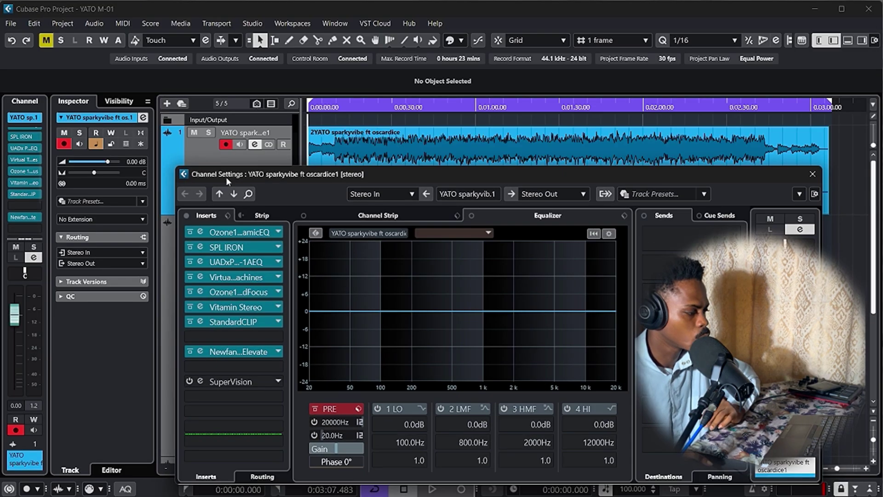
{"action": "left_click_drag", "start_coordinate": [310, 175], "coordinate": [289, 224]}
{"action": "key", "text": "space"}
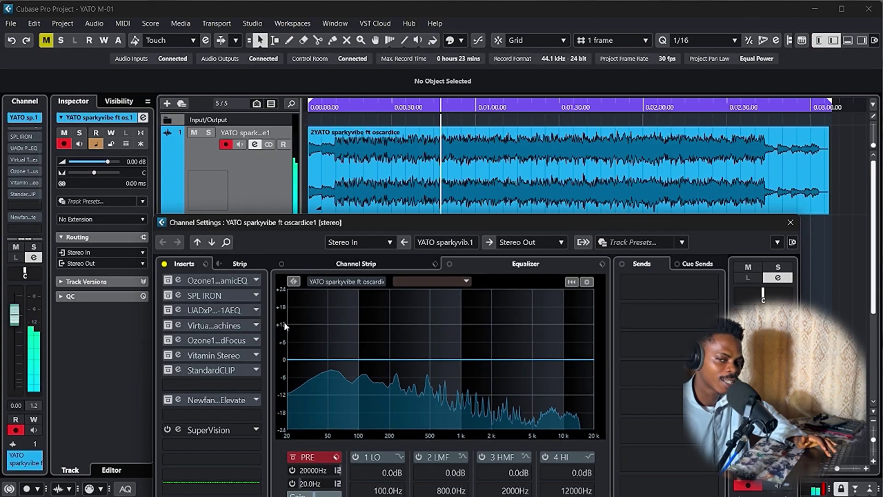
{"action": "key", "text": "space"}
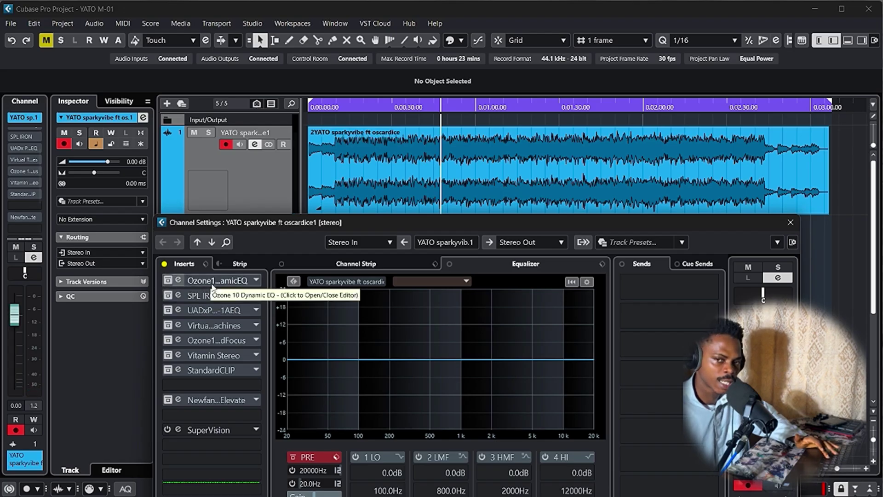
Activate the Ozone 10 Dynamic EQ insert and inspect its bands 4, 3 and 2, playing the song from near its beginning.
{"action": "left_click", "coordinate": [213, 283]}
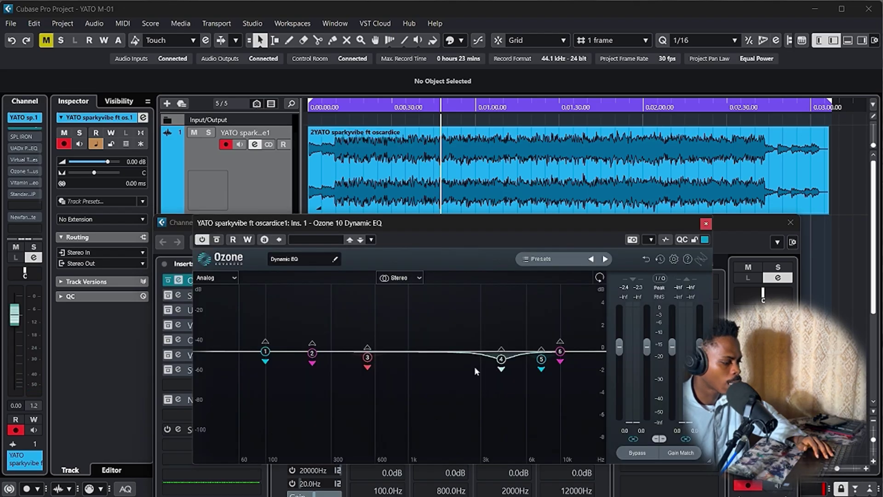
{"action": "left_click", "coordinate": [502, 362]}
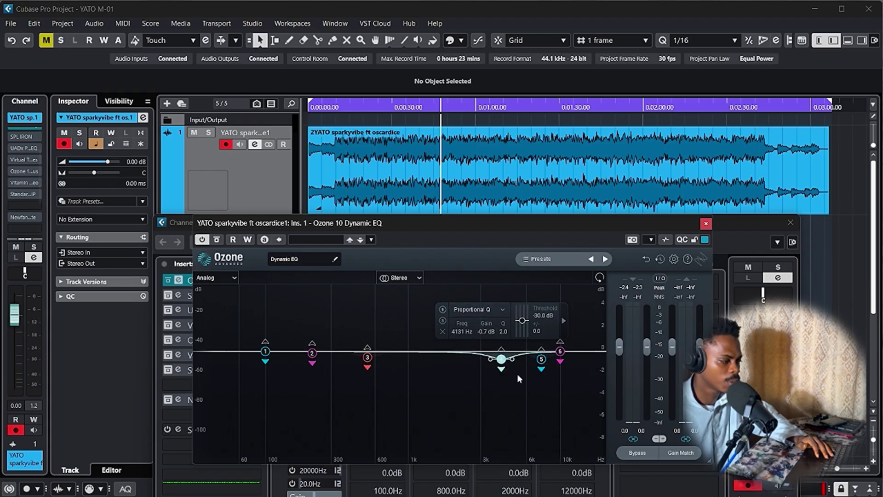
{"action": "left_click", "coordinate": [332, 115]}
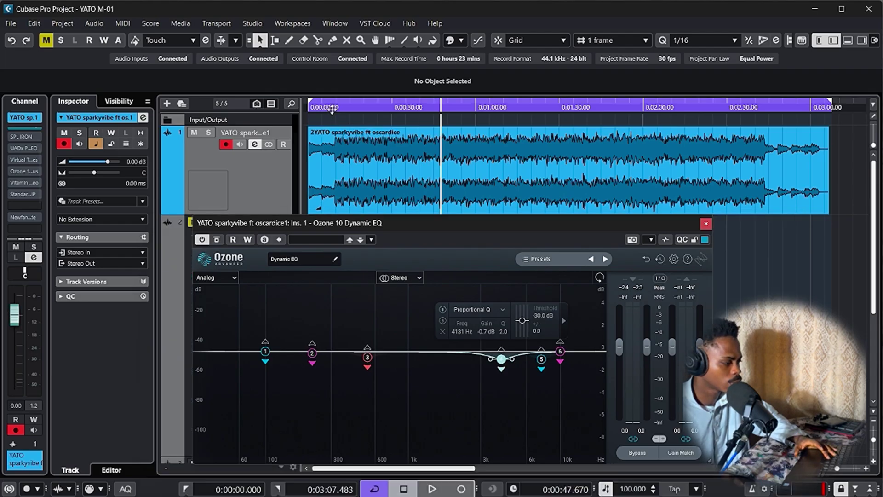
{"action": "key", "text": "space"}
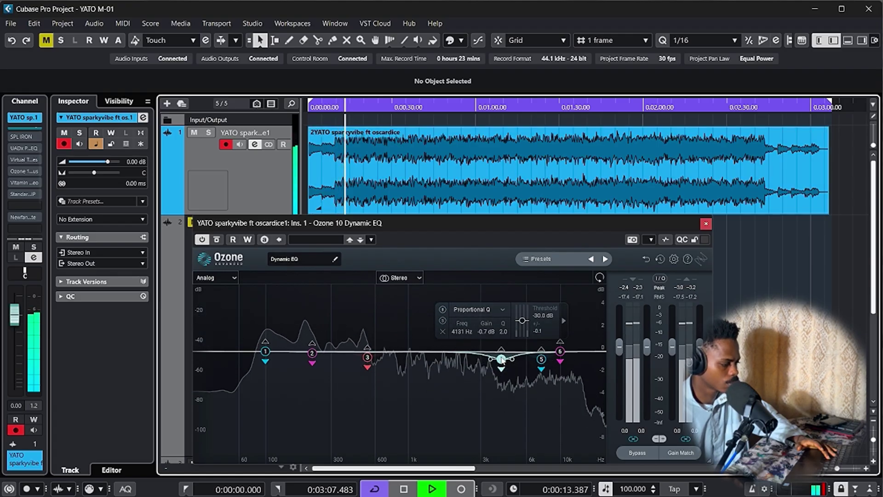
{"action": "left_click", "coordinate": [367, 358]}
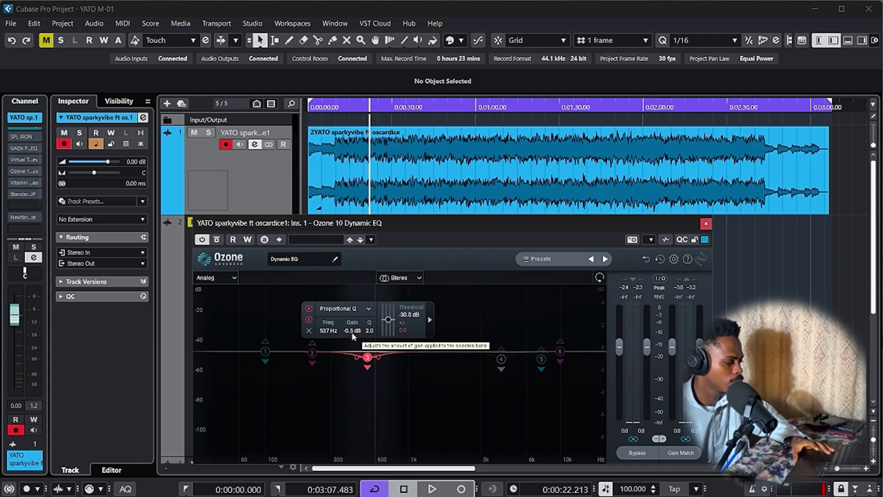
{"action": "left_click", "coordinate": [311, 354]}
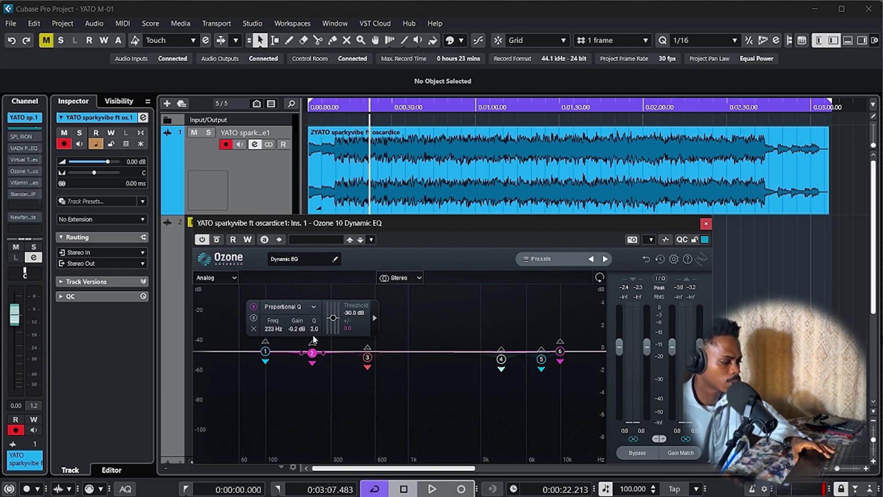
{"action": "left_click", "coordinate": [705, 225]}
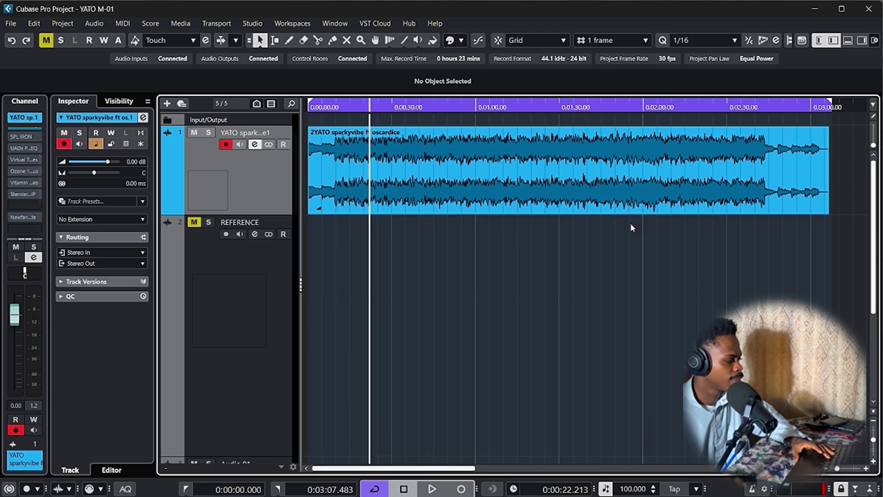
Open the SPL IRON compressor insert on the YATO track and play the song from near its beginning with the compressor active.
{"action": "left_click", "coordinate": [255, 144]}
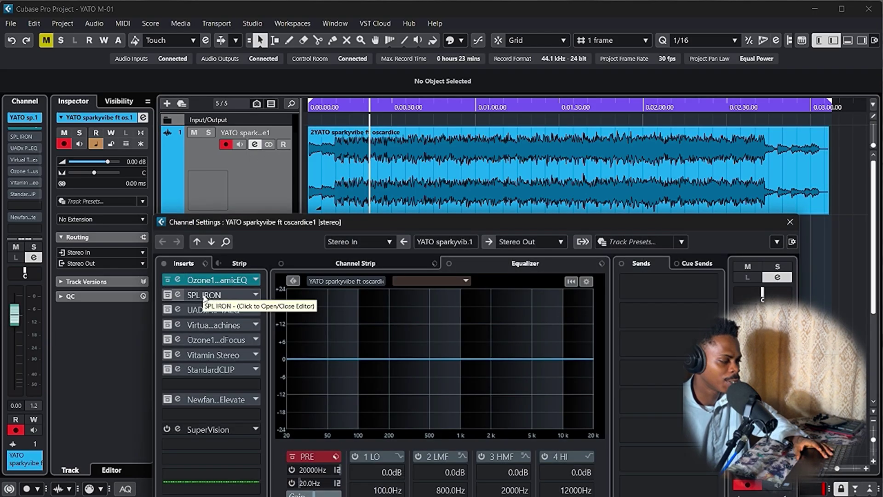
{"action": "left_click", "coordinate": [204, 296]}
{"action": "left_click_drag", "start_coordinate": [303, 172], "coordinate": [311, 162]}
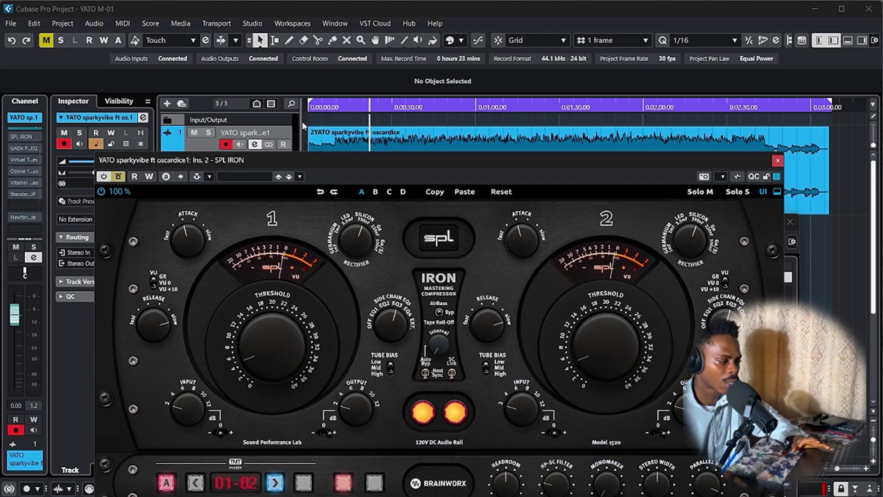
{"action": "left_click", "coordinate": [329, 103]}
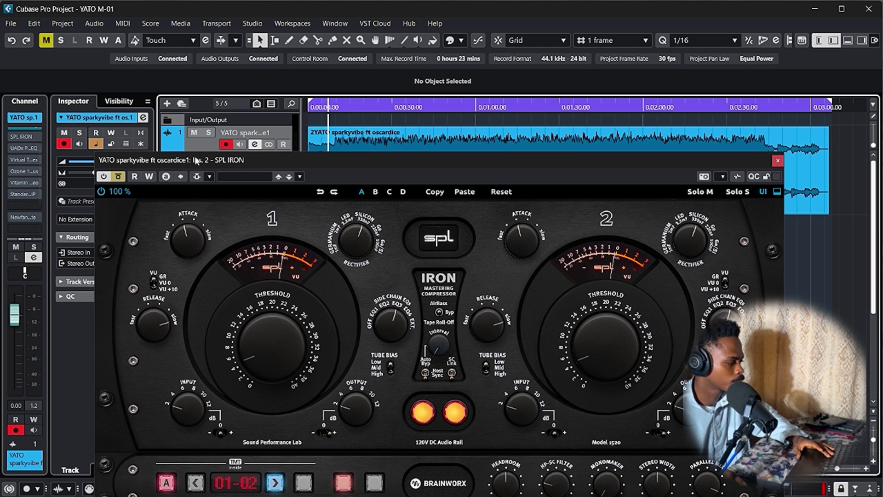
{"action": "key", "text": "space"}
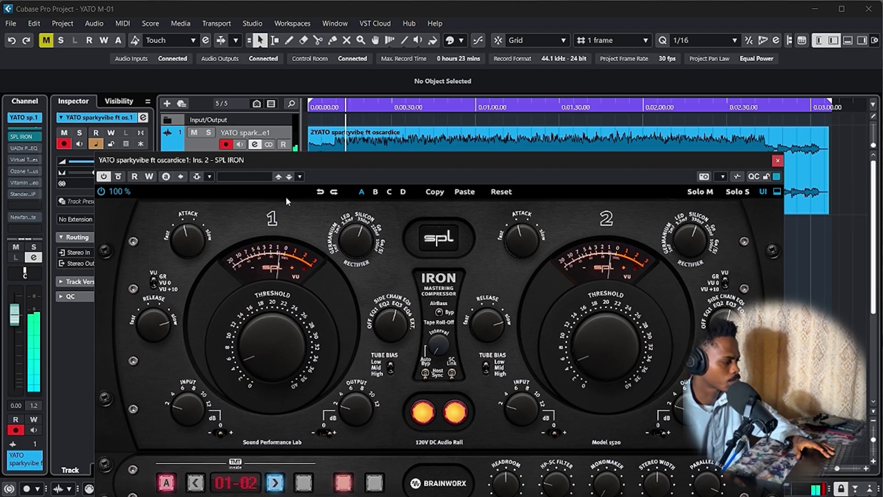
Bypass and re-enable SPL IRON during playback to compare the sound with and without compression.
{"action": "left_click_drag", "start_coordinate": [281, 160], "coordinate": [411, 189]}
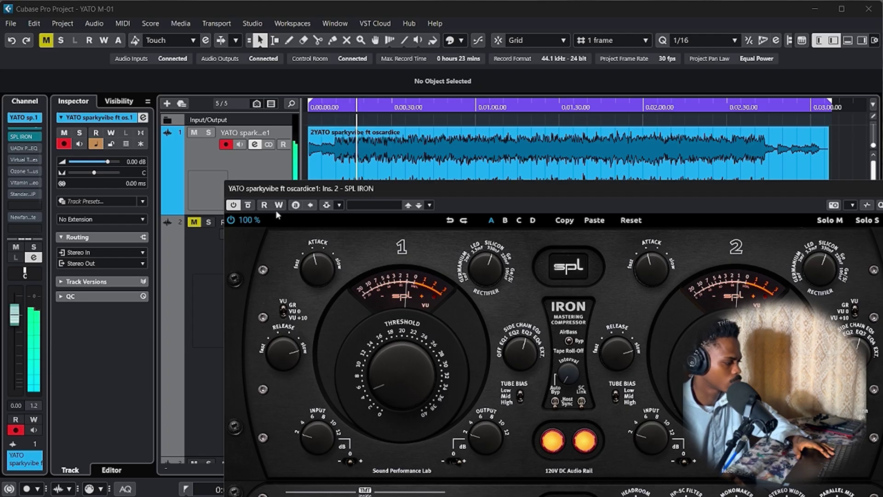
{"action": "left_click", "coordinate": [253, 205]}
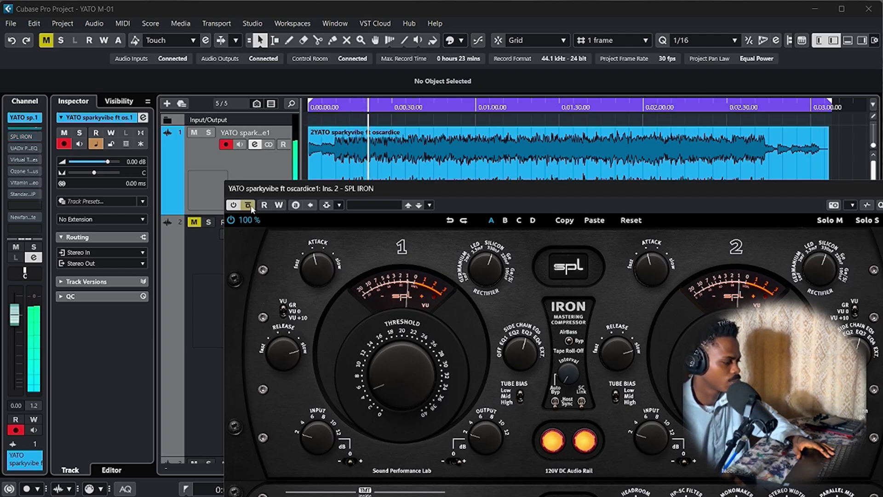
{"action": "left_click", "coordinate": [249, 205]}
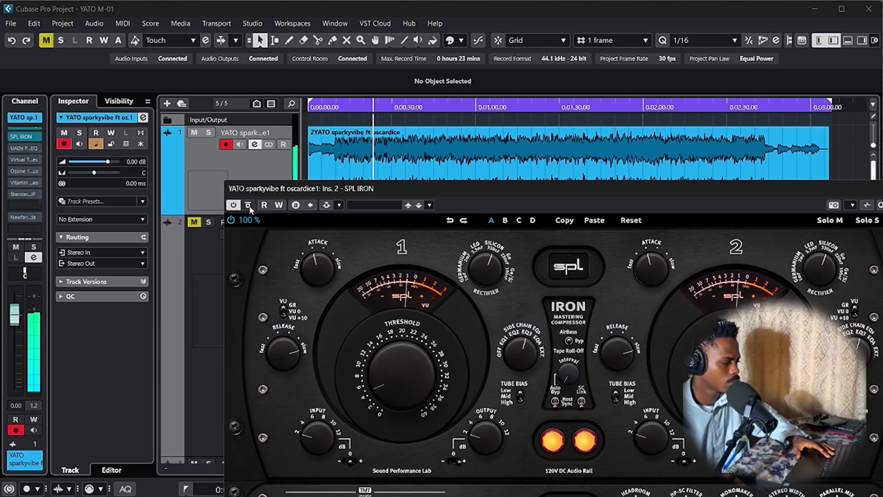
Examine SPL IRON's channel 1 threshold, play another passage through the compressor, and close its editor.
{"action": "left_click_drag", "start_coordinate": [276, 188], "coordinate": [188, 167]}
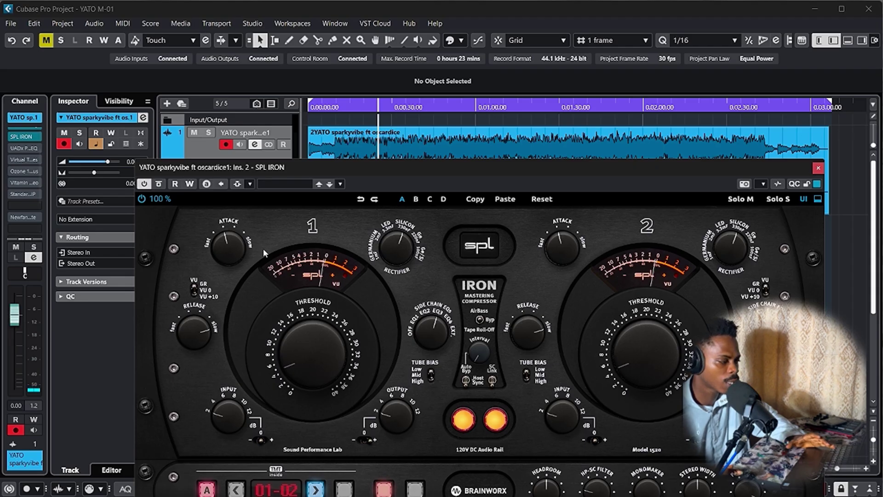
{"action": "left_click_drag", "start_coordinate": [349, 167], "coordinate": [352, 228]}
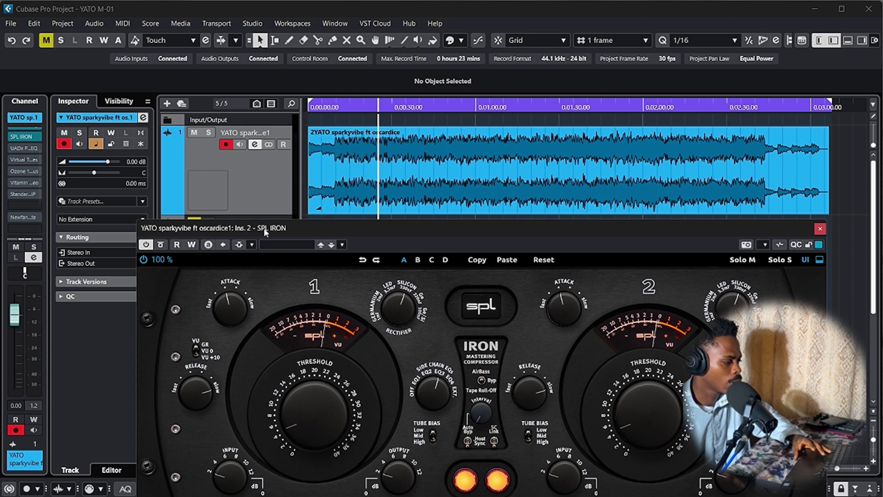
{"action": "left_click_drag", "start_coordinate": [262, 230], "coordinate": [262, 199]}
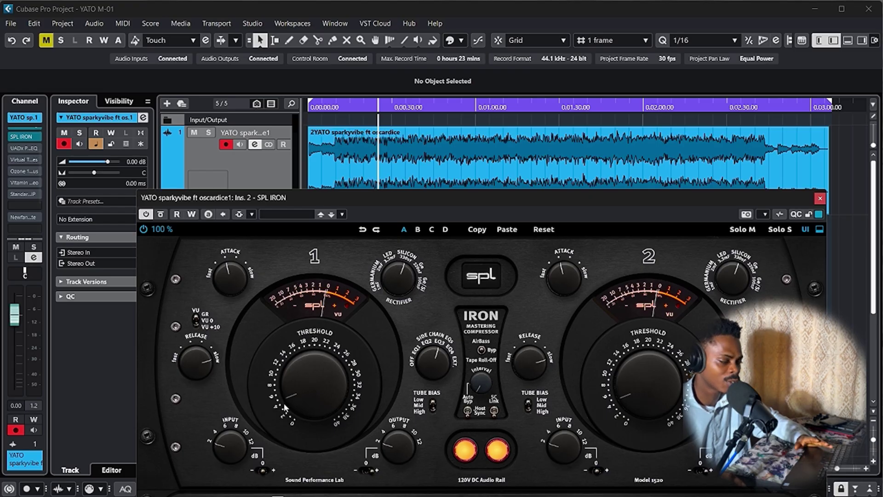
{"action": "mouse_move", "coordinate": [307, 396]}
{"action": "left_mouse_down"}
{"action": "mouse_move", "coordinate": [313, 374]}
{"action": "mouse_move", "coordinate": [308, 387]}
{"action": "left_mouse_up"}
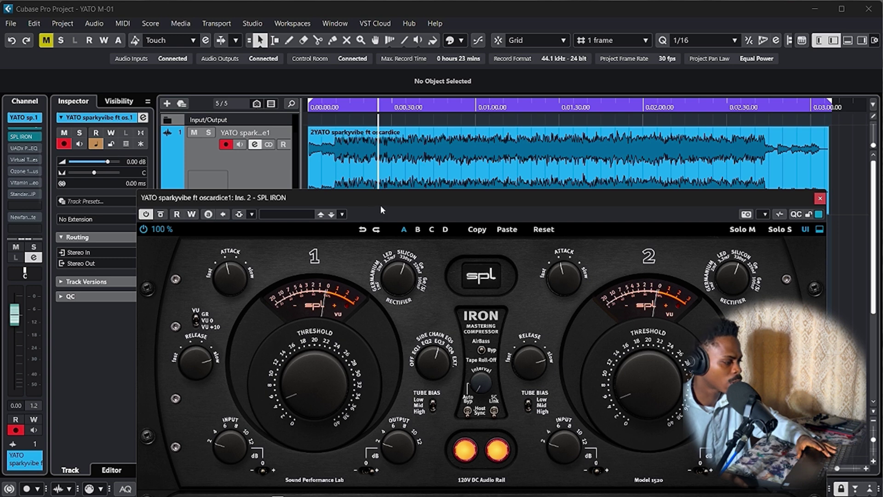
{"action": "key", "text": "space"}
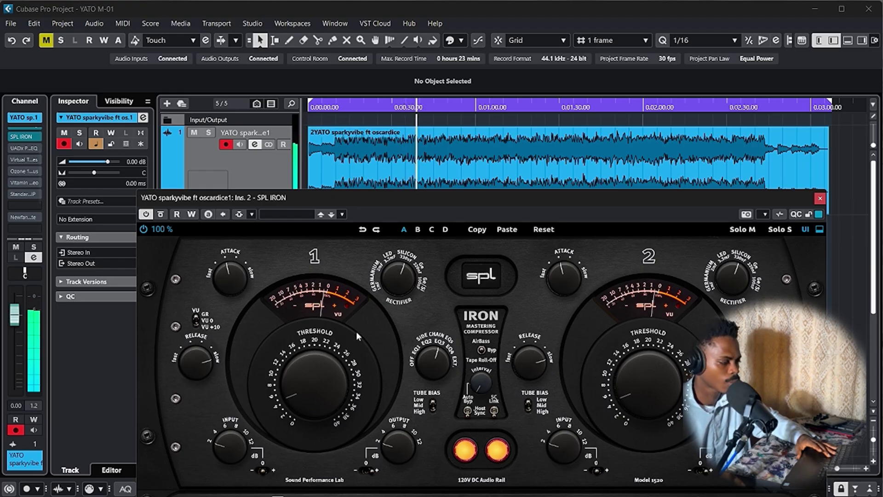
{"action": "left_click", "coordinate": [819, 199]}
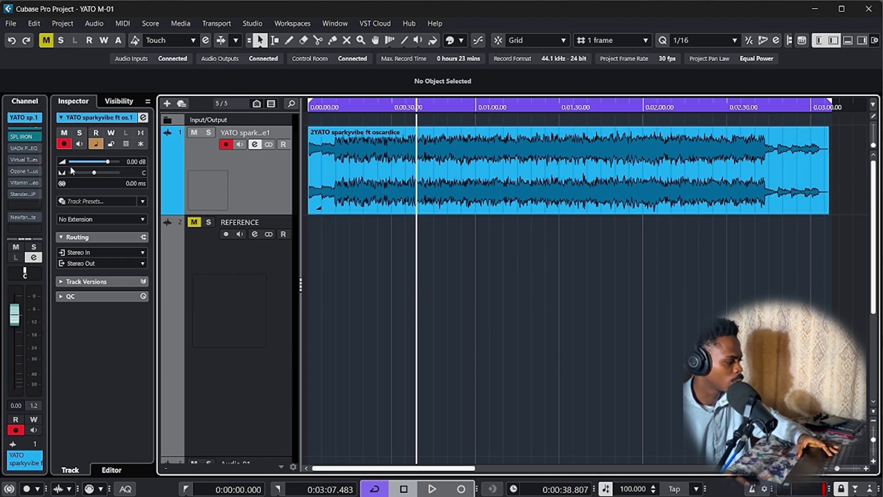
Activate the UADx Pultec EQP-1A EQ insert and play the song through it from near the beginning.
{"action": "left_click", "coordinate": [23, 148]}
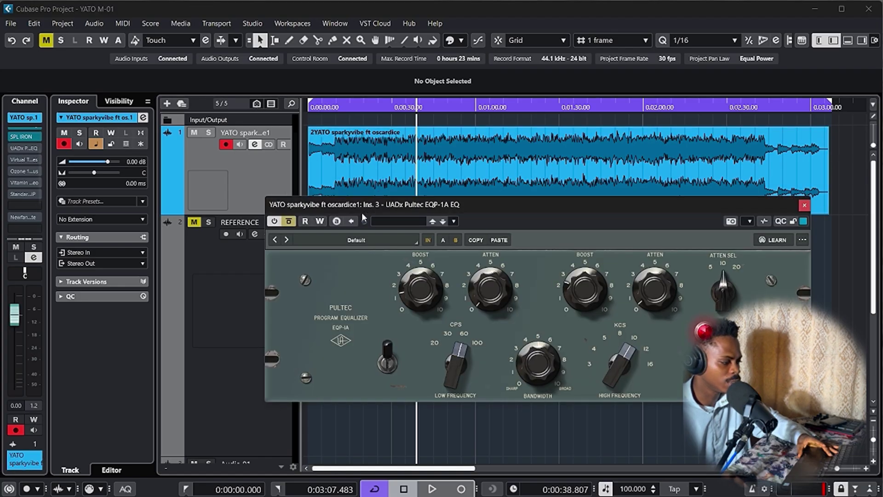
{"action": "left_click_drag", "start_coordinate": [362, 210], "coordinate": [347, 225]}
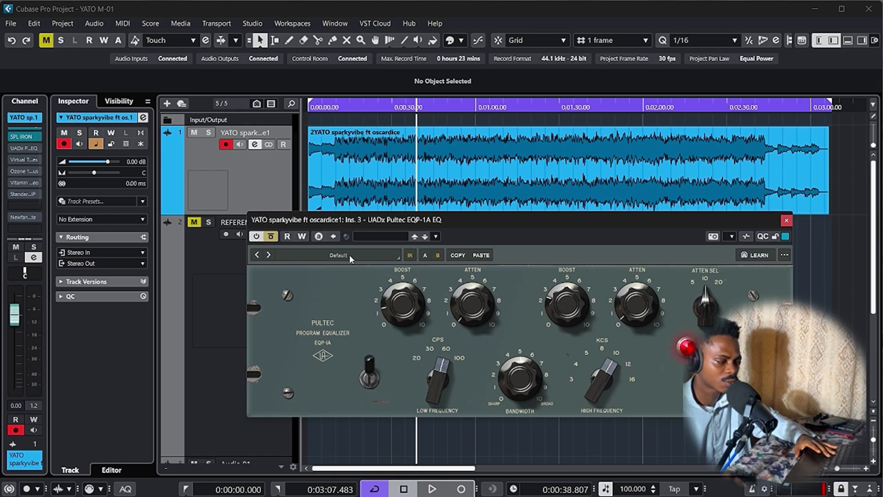
{"action": "left_click", "coordinate": [271, 236]}
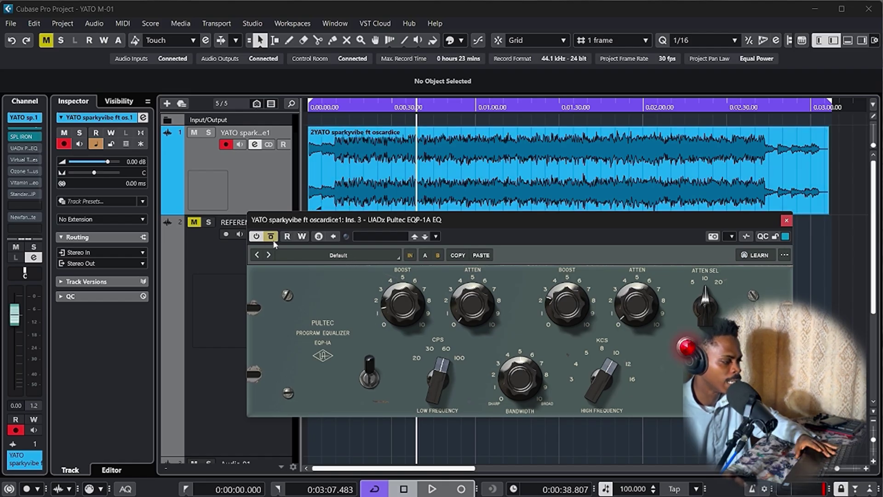
{"action": "left_click", "coordinate": [330, 106]}
{"action": "key", "text": "space"}
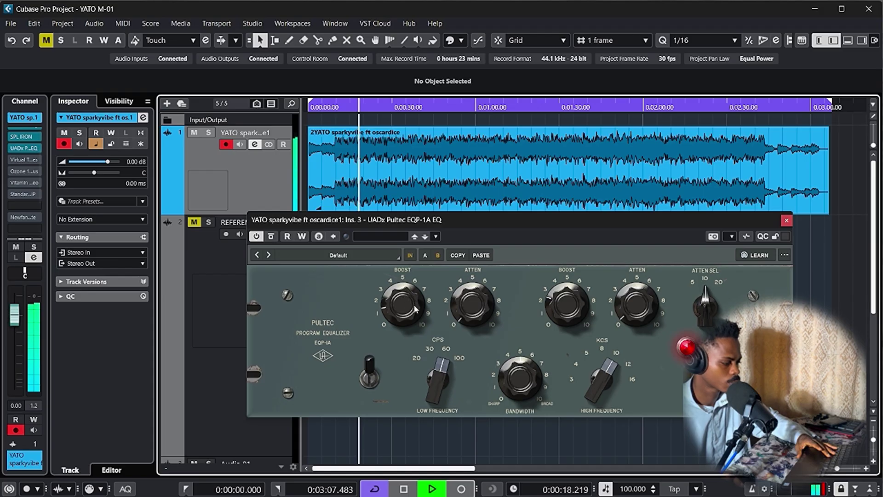
{"action": "key", "text": "space"}
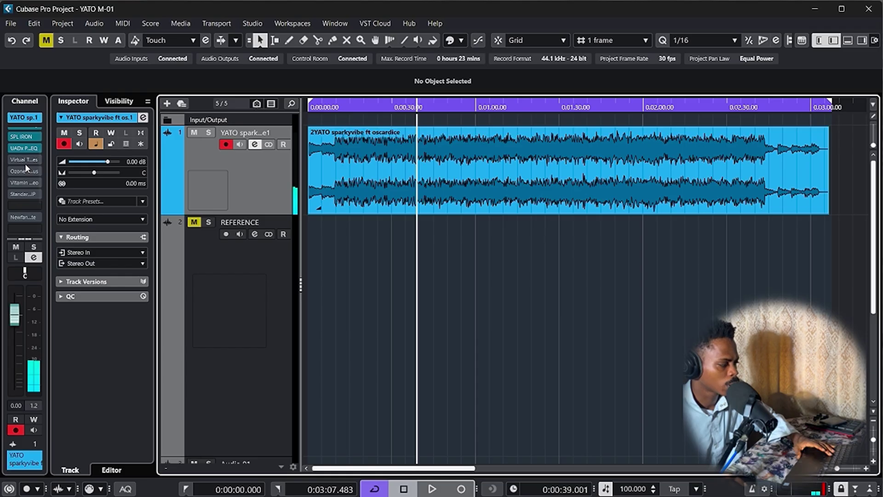
Activate the Virtual Tape Machines and Ozone 10 Low End Focus inserts, reviewing the settings of each.
{"action": "left_click", "coordinate": [25, 161]}
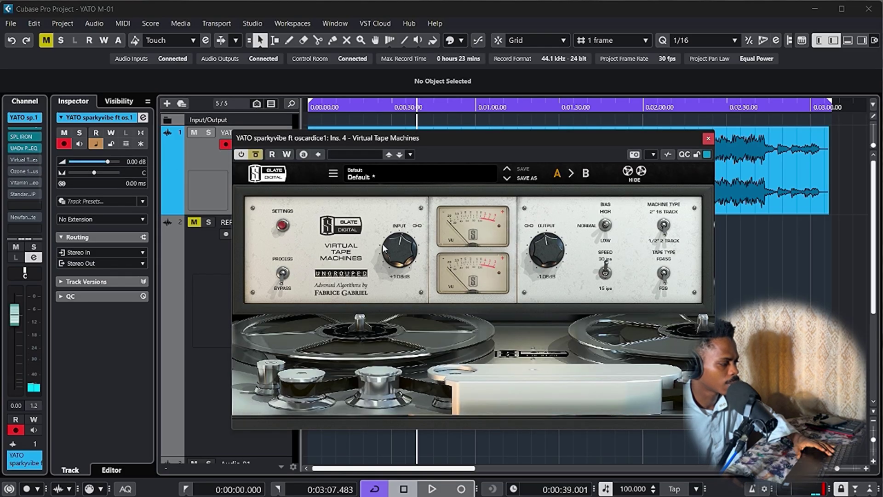
{"action": "left_click", "coordinate": [254, 156]}
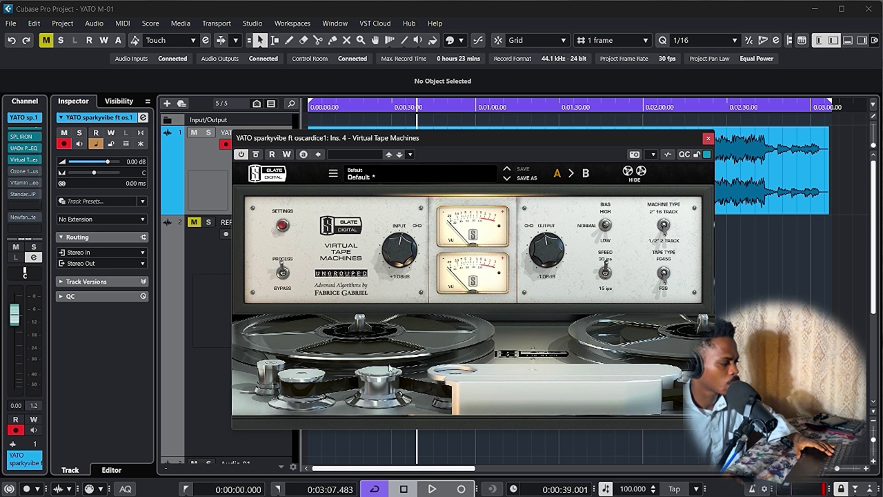
{"action": "left_click", "coordinate": [26, 171]}
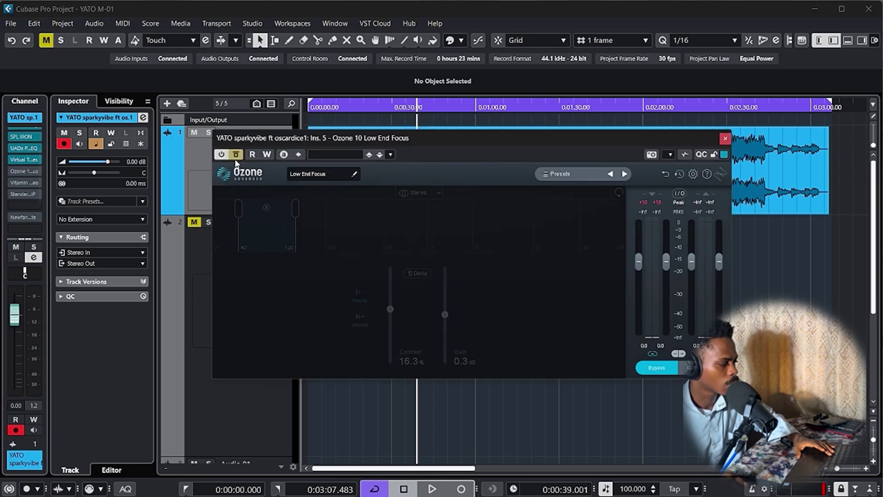
{"action": "left_click_drag", "start_coordinate": [325, 139], "coordinate": [330, 204]}
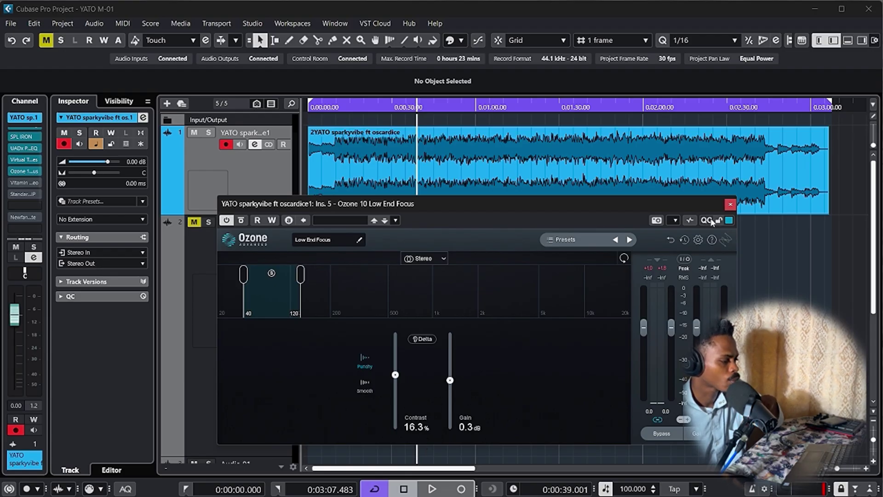
{"action": "left_click", "coordinate": [730, 205]}
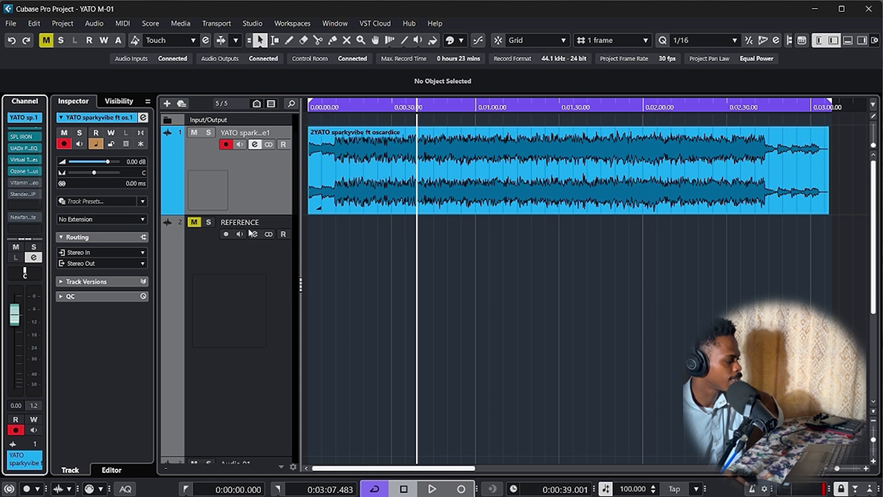
Activate the Vitamin Stereo insert, review its crossover and band settings, and close its editor.
{"action": "left_click", "coordinate": [26, 186]}
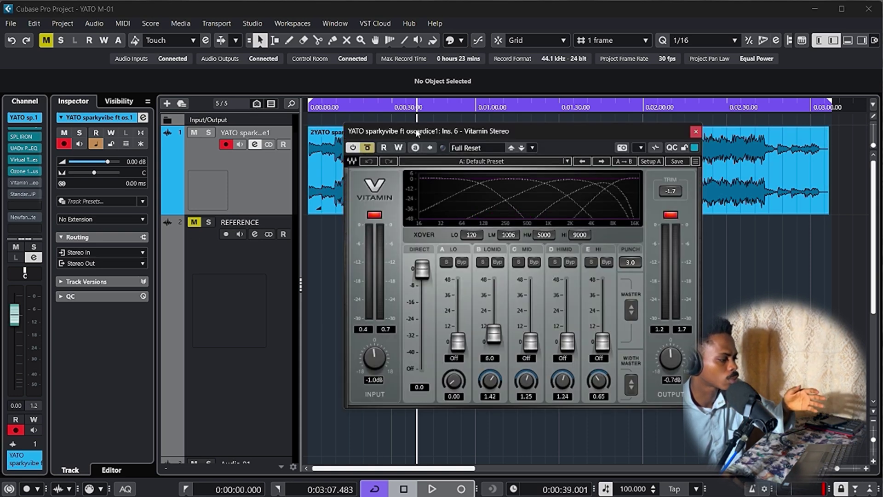
{"action": "left_click_drag", "start_coordinate": [417, 132], "coordinate": [427, 202]}
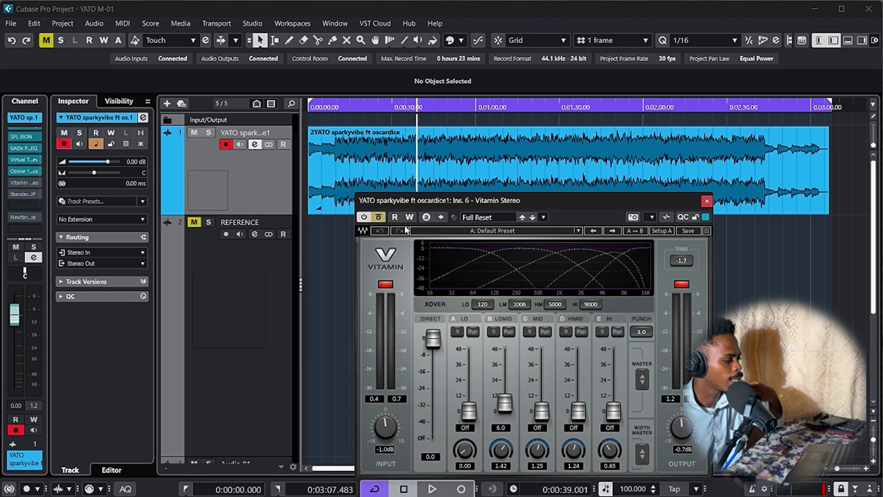
{"action": "left_click_drag", "start_coordinate": [424, 206], "coordinate": [426, 194]}
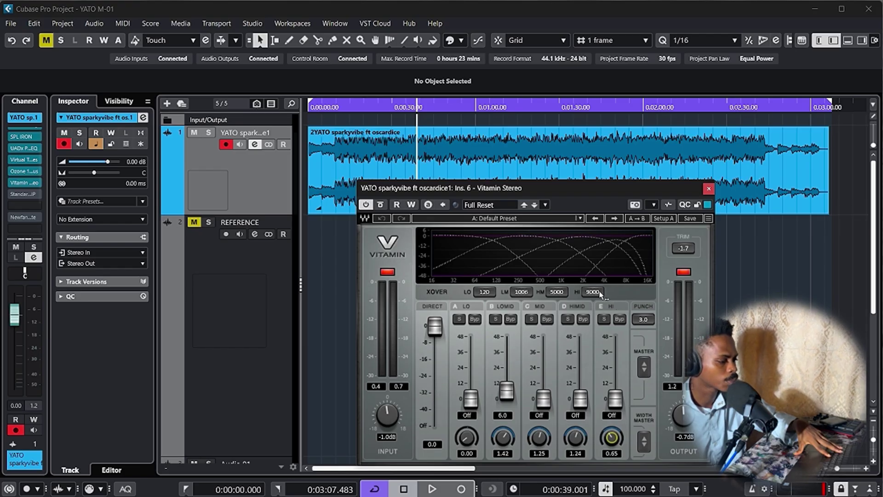
{"action": "left_click", "coordinate": [709, 188]}
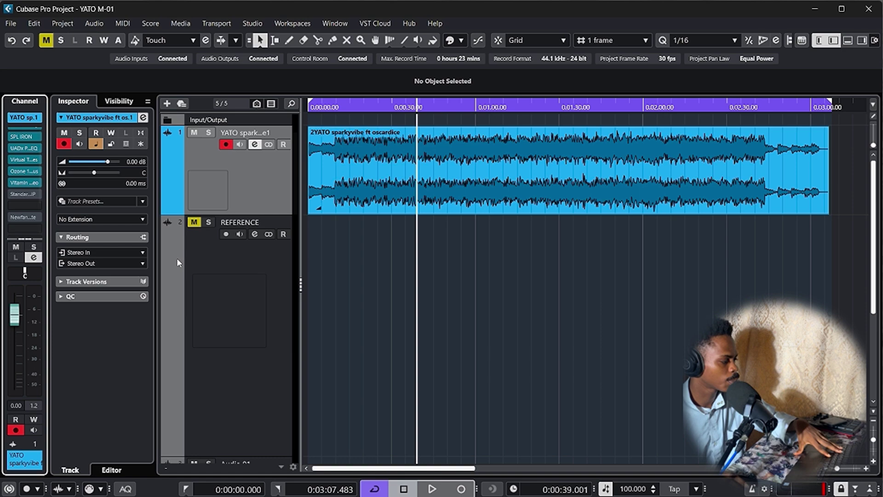
Activate the StandardCLIP insert, review its clipping settings, and play the song through it from near the beginning.
{"action": "left_click", "coordinate": [24, 194]}
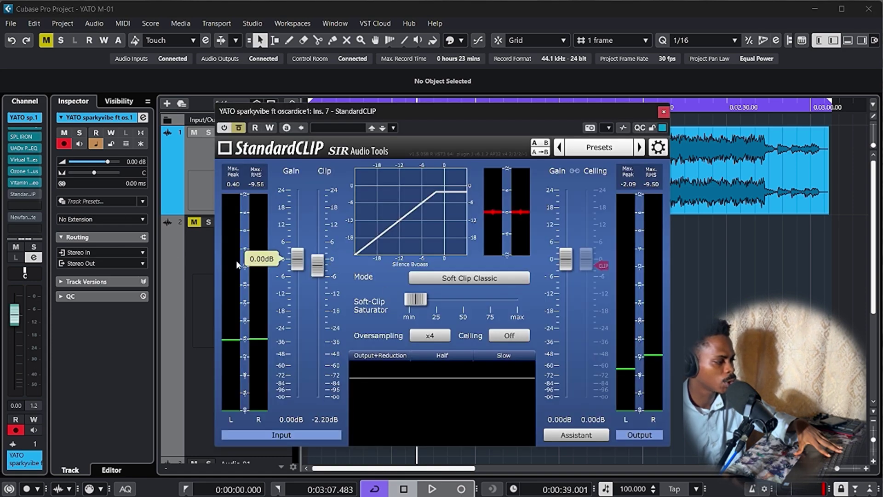
{"action": "left_click_drag", "start_coordinate": [334, 112], "coordinate": [426, 150]}
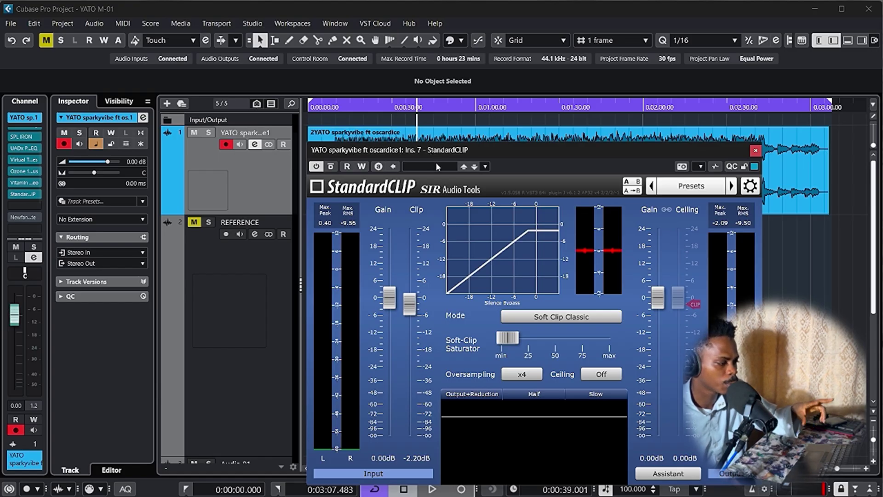
{"action": "left_click_drag", "start_coordinate": [446, 153], "coordinate": [449, 186]}
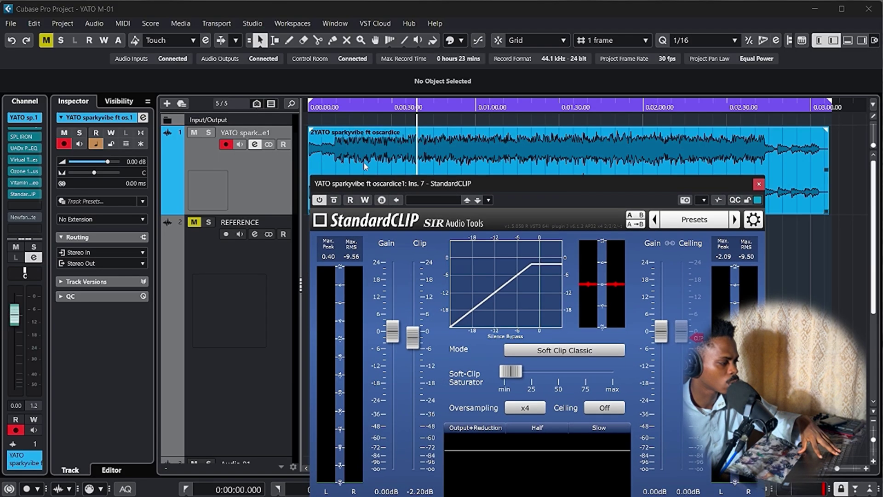
{"action": "left_click", "coordinate": [336, 106]}
{"action": "key", "text": "space"}
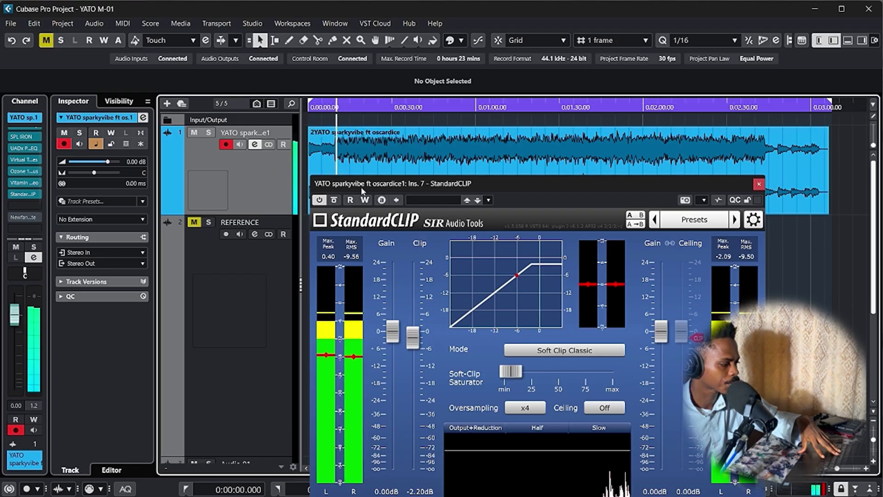
{"action": "left_click_drag", "start_coordinate": [368, 189], "coordinate": [467, 137]}
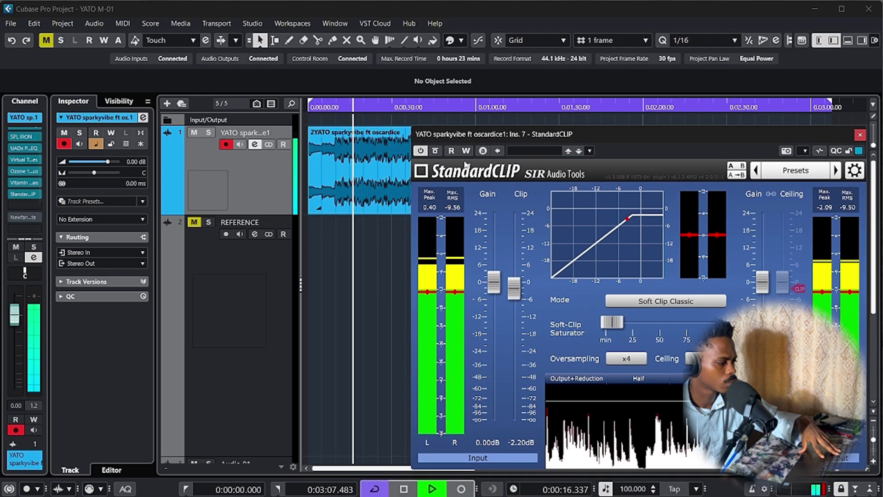
Bypass and re-enable StandardCLIP during playback to compare the sound, examine its meters, close its editor and stop playback.
{"action": "left_click", "coordinate": [433, 152]}
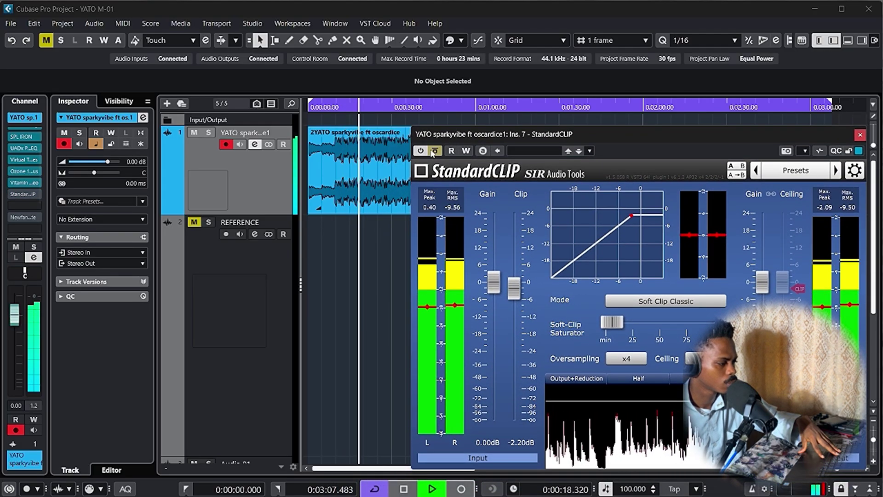
{"action": "left_click_drag", "start_coordinate": [468, 141], "coordinate": [445, 229]}
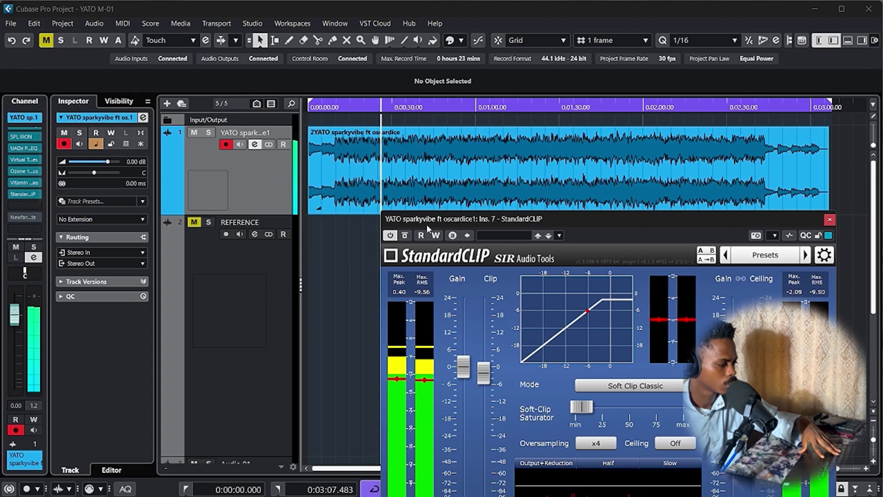
{"action": "left_click_drag", "start_coordinate": [427, 224], "coordinate": [308, 137]}
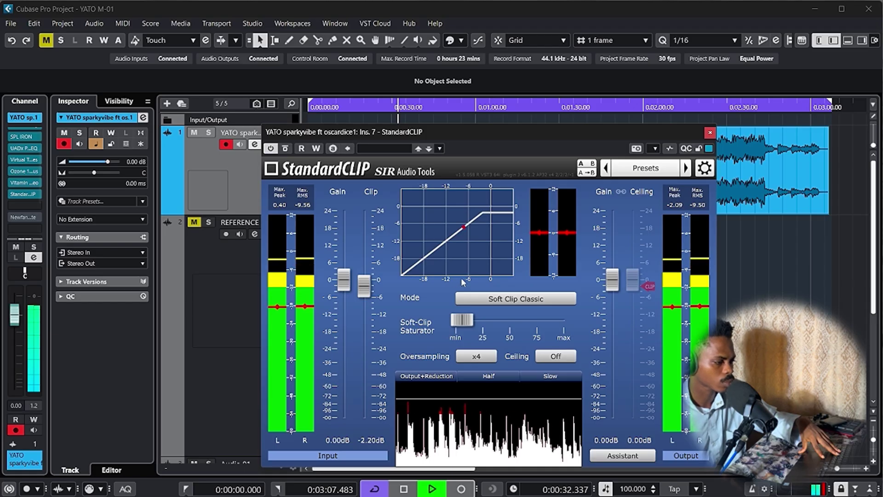
{"action": "left_click", "coordinate": [709, 133]}
{"action": "key", "text": "space"}
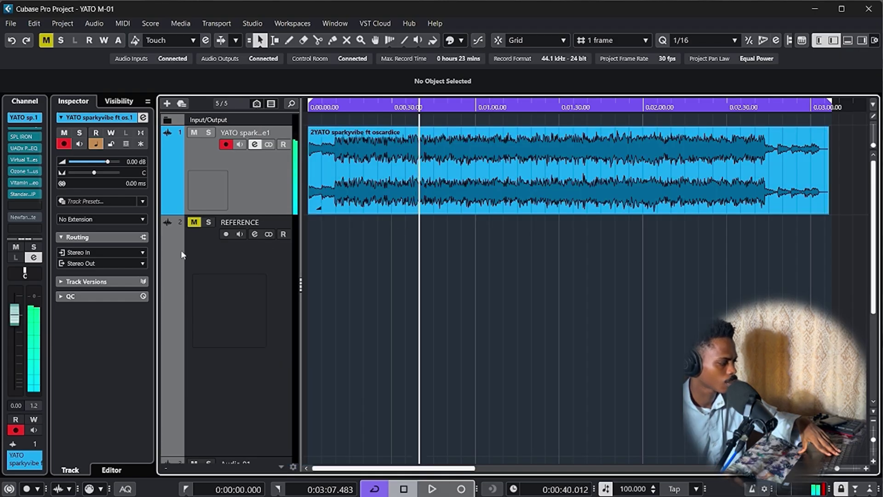
Activate the Newfangled Elevate limiter insert, review its main parameters, and play the song through it from near the beginning.
{"action": "left_click", "coordinate": [21, 218]}
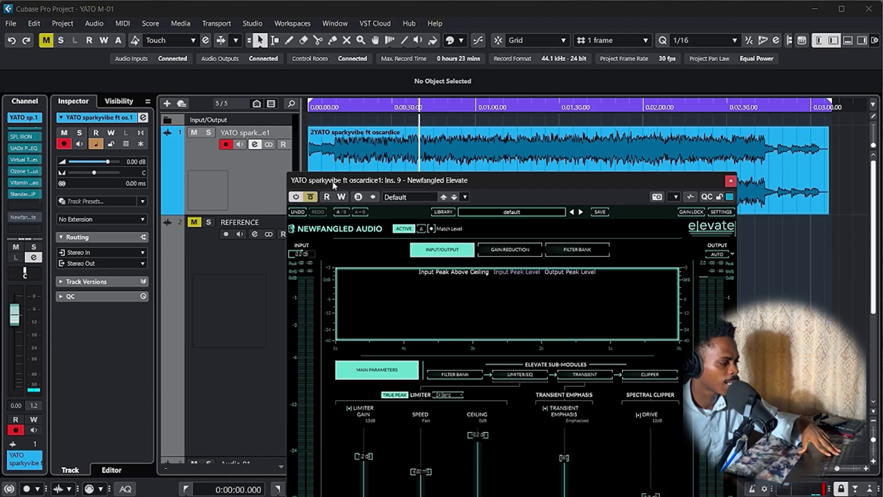
{"action": "left_click_drag", "start_coordinate": [334, 184], "coordinate": [349, 104]}
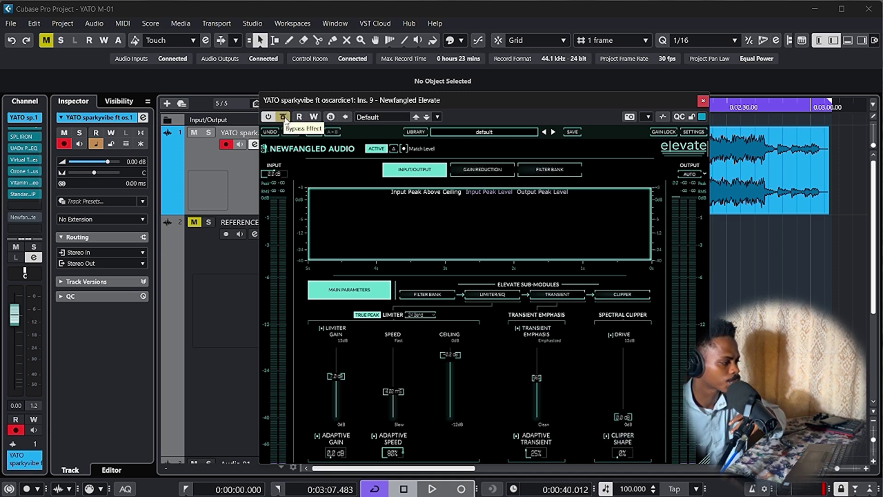
{"action": "left_click_drag", "start_coordinate": [294, 99], "coordinate": [314, 289]}
{"action": "left_click", "coordinate": [330, 110]}
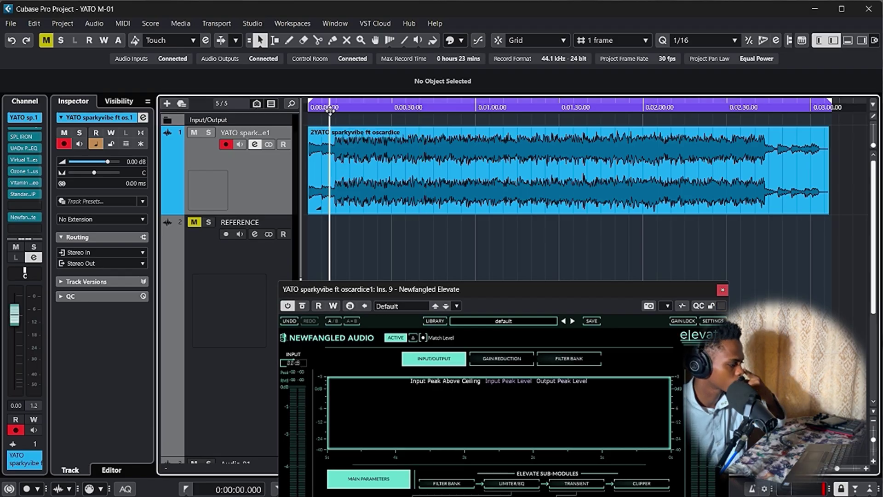
{"action": "key", "text": "space"}
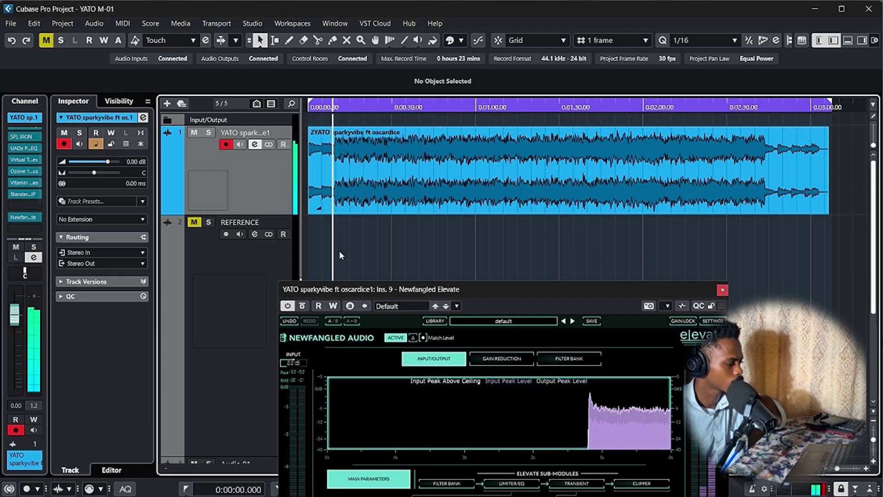
Lower Elevate's limiter gain slightly during playback, compare with the effect bypassed, and raise the gain slightly again.
{"action": "left_click_drag", "start_coordinate": [381, 293], "coordinate": [512, 104]}
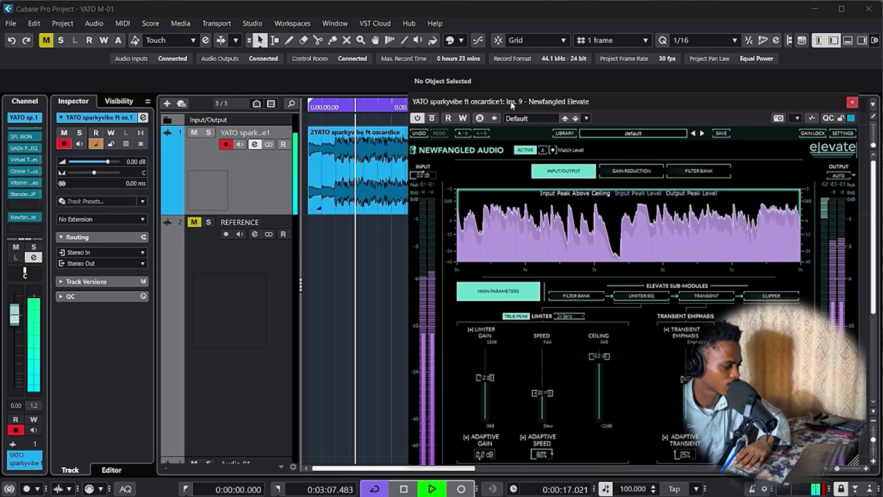
{"action": "left_click_drag", "start_coordinate": [487, 374], "coordinate": [496, 385]}
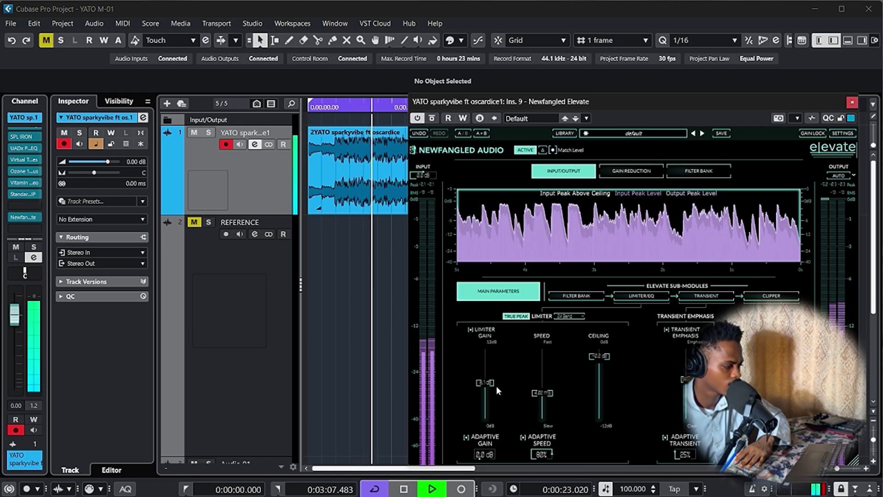
{"action": "left_click", "coordinate": [432, 118]}
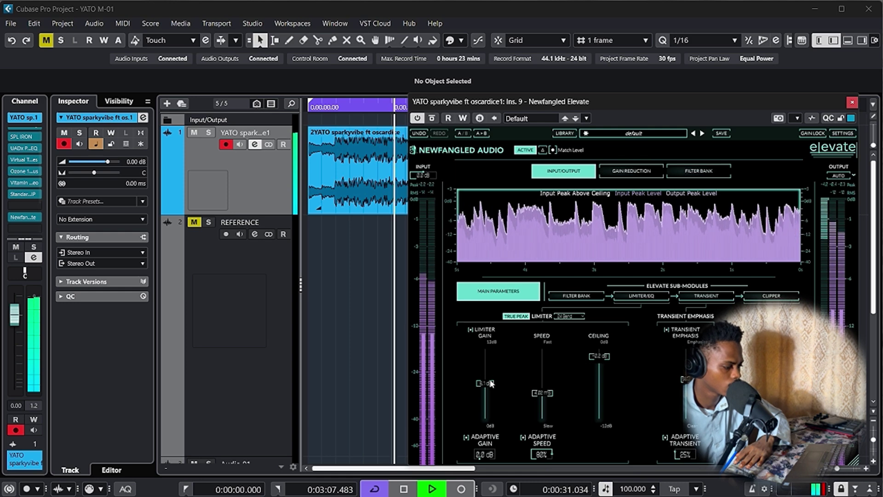
{"action": "left_click_drag", "start_coordinate": [491, 383], "coordinate": [489, 378]}
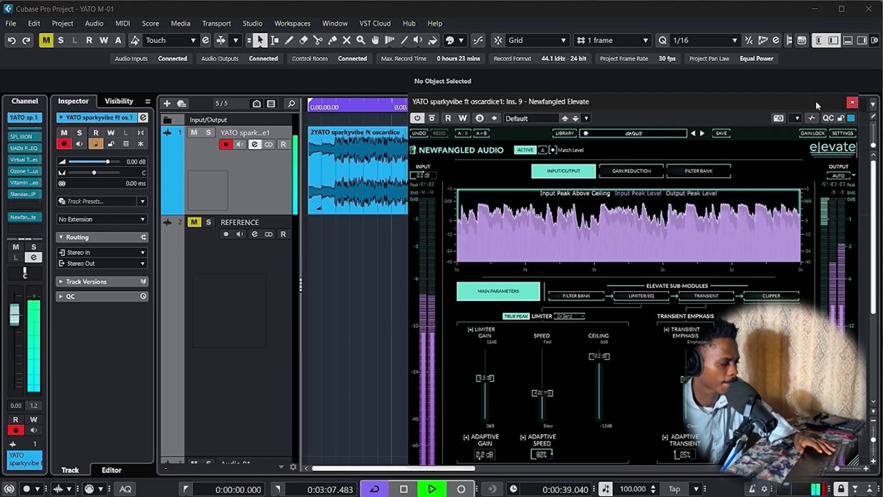
{"action": "left_click_drag", "start_coordinate": [811, 102], "coordinate": [662, 100]}
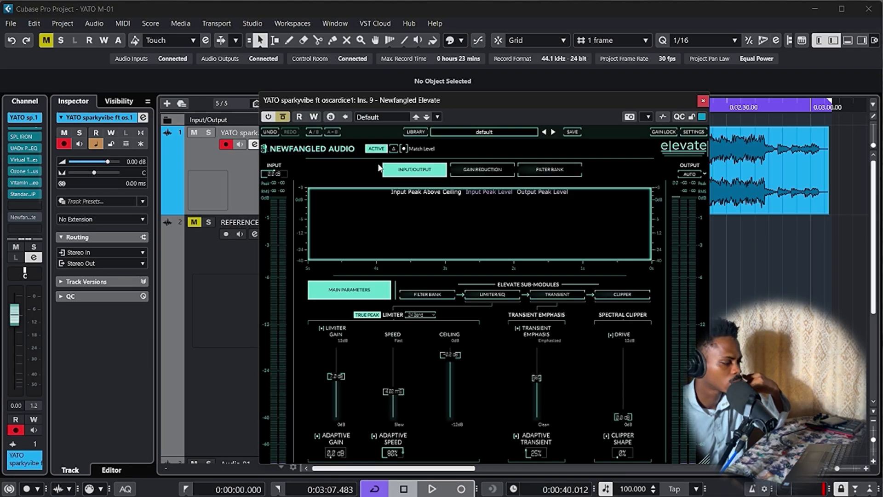